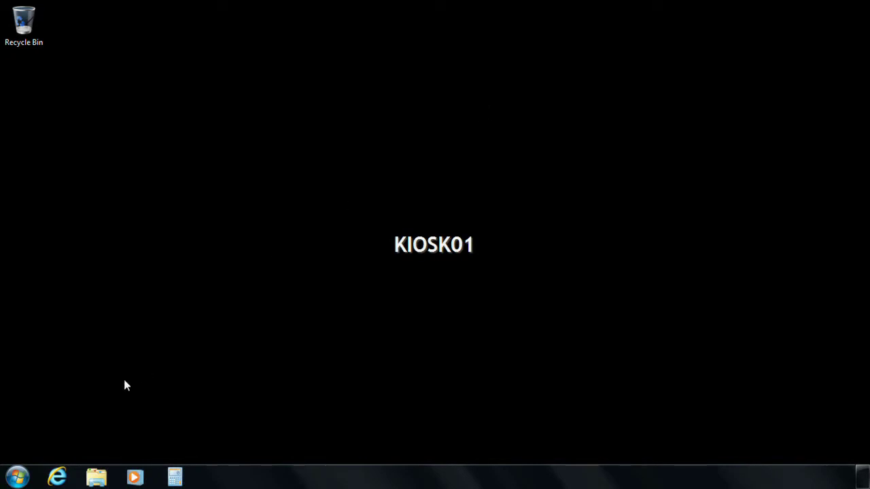
# Step: Launch Outlook 2010 on KIOSK01 by searching 'outlook' from the Start menu
pyautogui.click(19, 478)
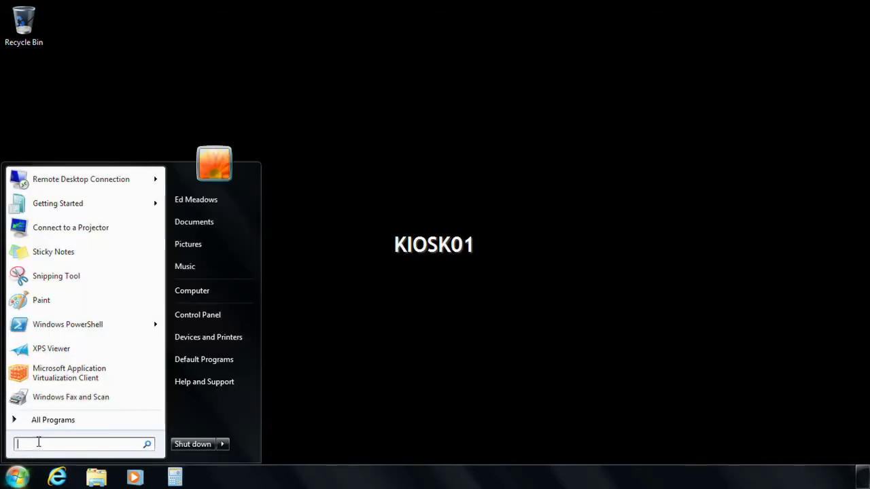
pyautogui.write('ou')
pyautogui.press('BackSpace')
pyautogui.press('BackSpace')
pyautogui.write('ou')
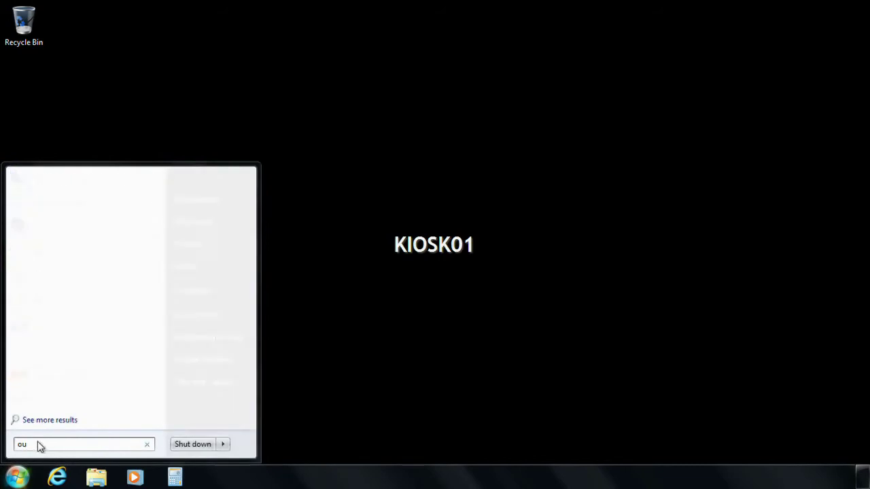
pyautogui.write('tlo')
pyautogui.press('Return')
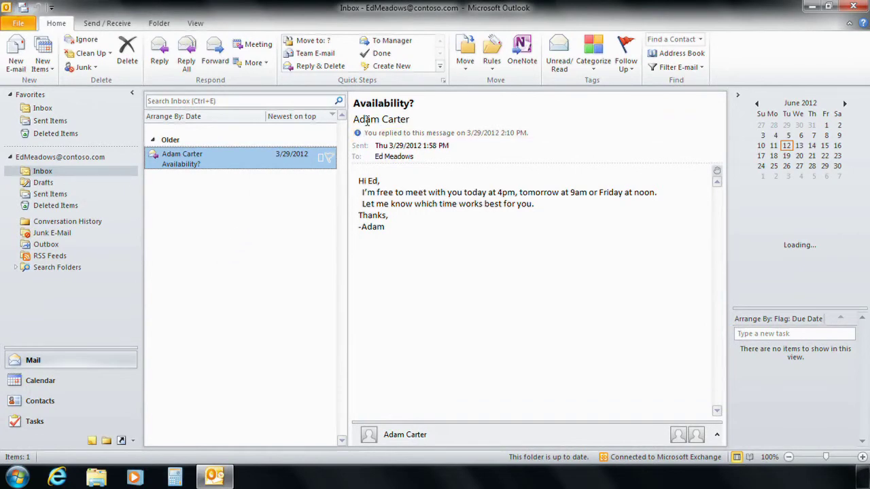
# Step: Show the sender's contact card on the Availability? message, which has no presence status
pyautogui.moveTo(367, 120)
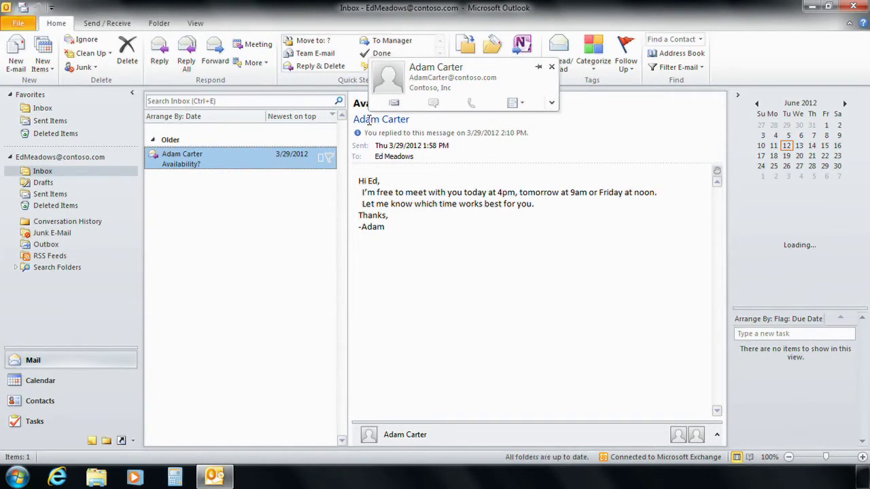
pyautogui.click(369, 121)
pyautogui.moveTo(369, 121)
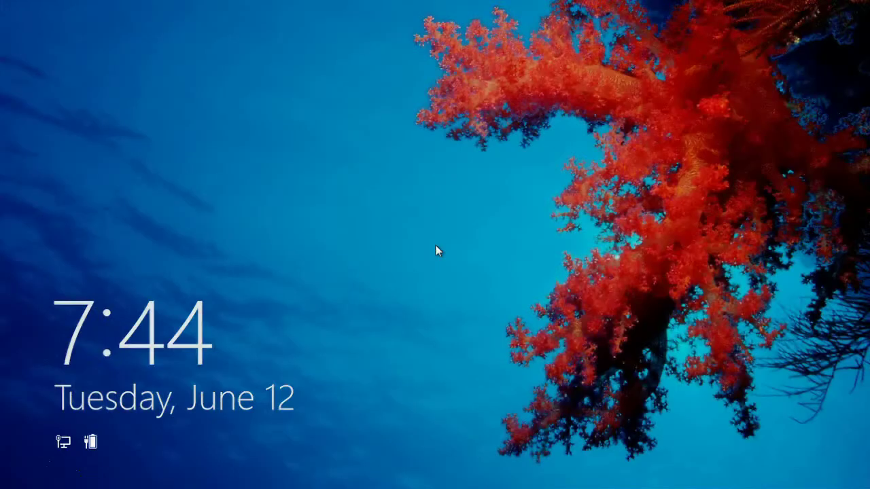
# Step: Unlock the server with the account password and open the App-V management page in Internet Explorer
pyautogui.click(435, 247)
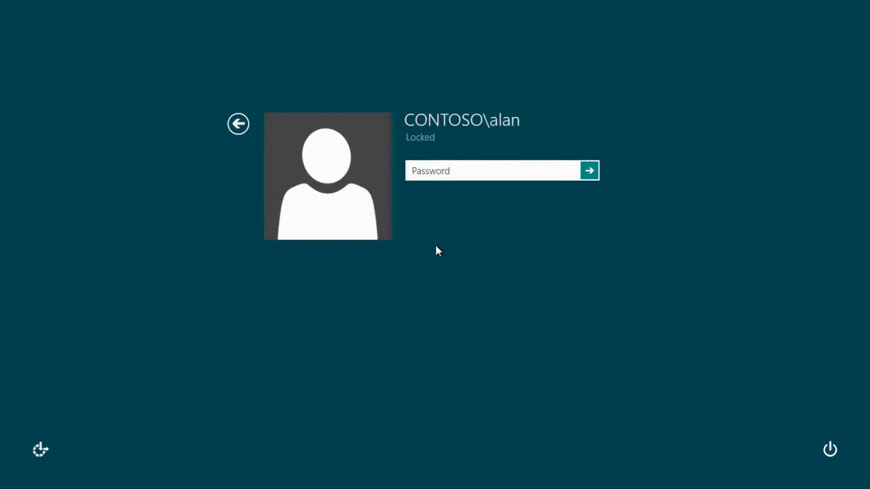
pyautogui.write('*********')
pyautogui.press('Return')
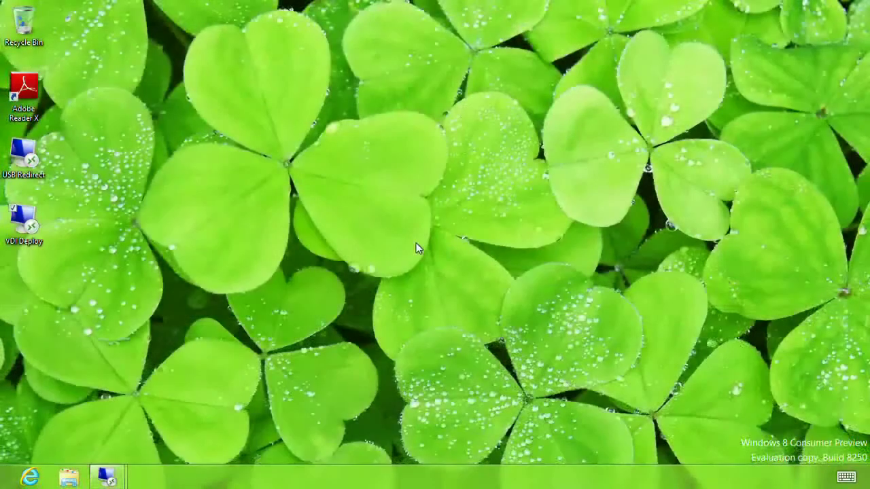
pyautogui.click(29, 477)
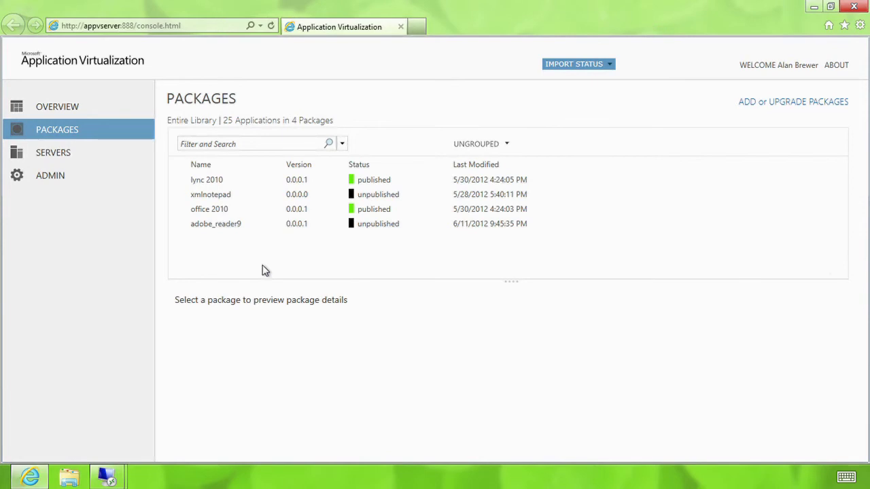
# Step: Expand the Packages section of the App-V console to reach connection groups
pyautogui.click(55, 136)
# Step: Add a new connection group on the Connection Groups page and name it 'Office and Lync'
pyautogui.click(73, 131)
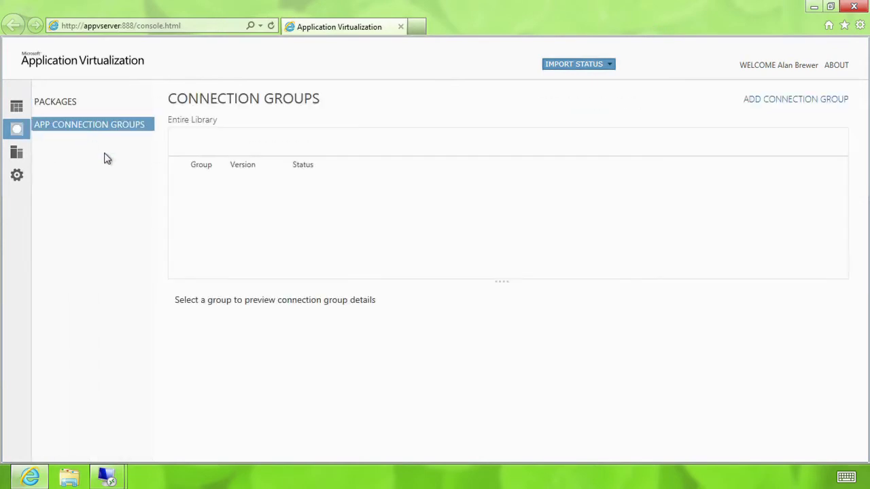
pyautogui.click(767, 106)
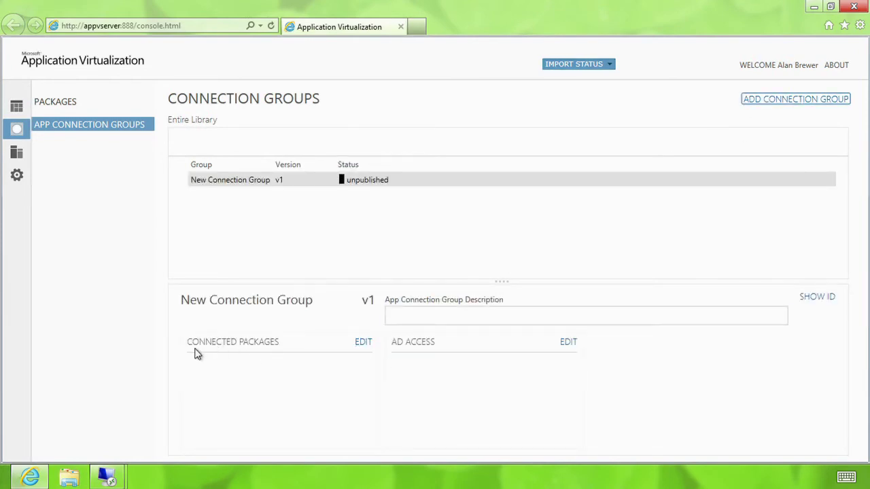
pyautogui.click(229, 182)
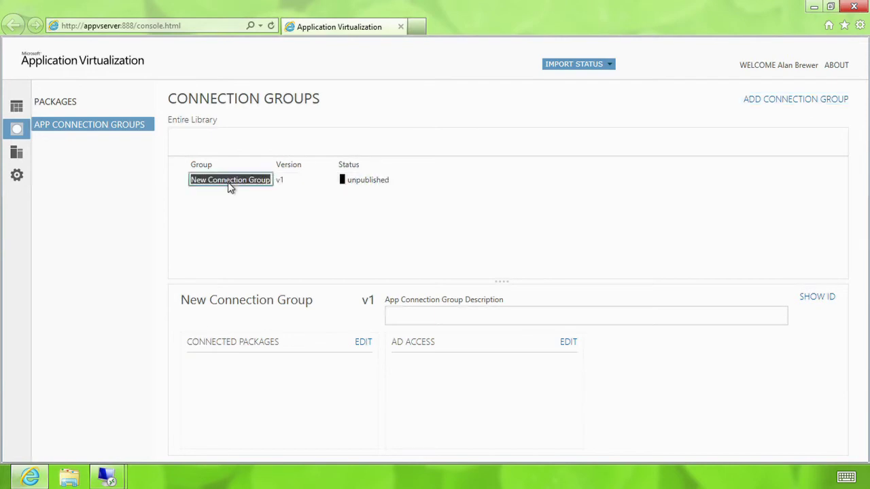
pyautogui.write('Office an fo')
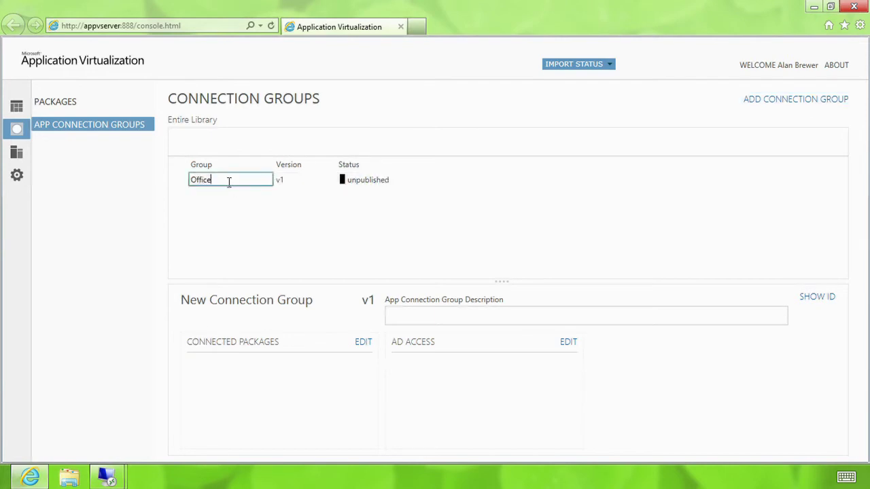
pyautogui.press('BackSpace')
pyautogui.press('BackSpace')
pyautogui.press('BackSpace')
pyautogui.write('d Lync')
pyautogui.press('Return')
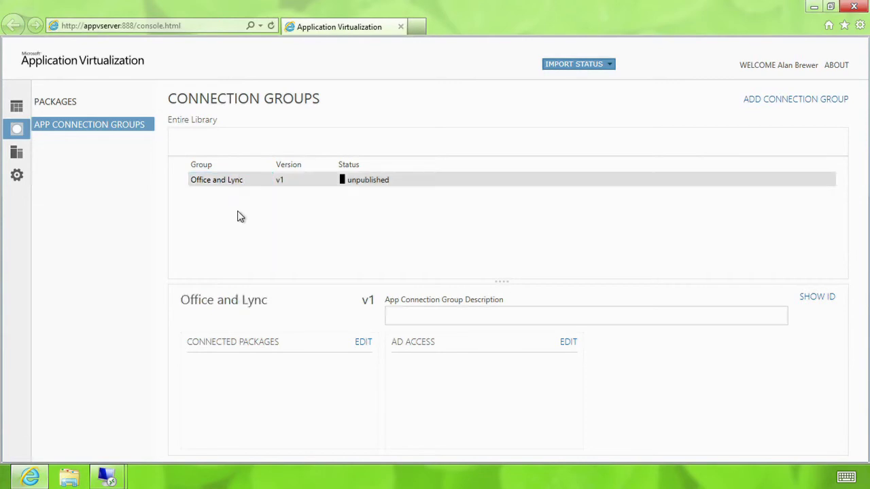
pyautogui.click(363, 344)
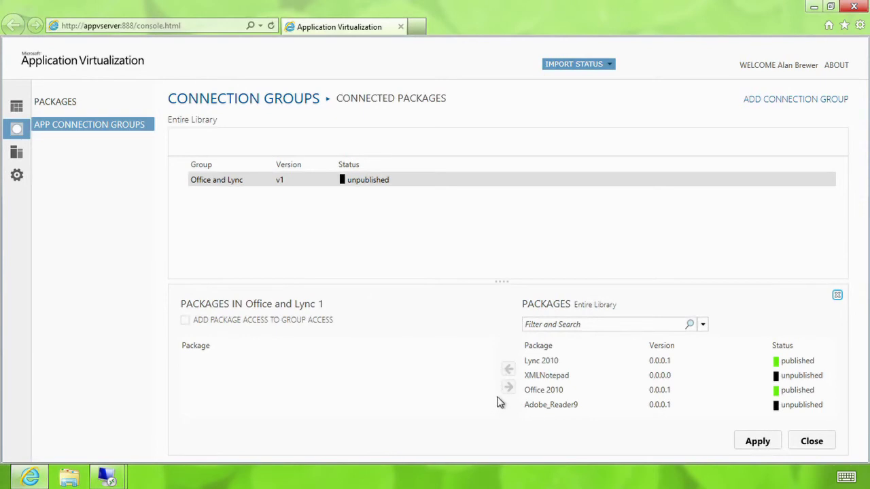
# Step: Add Lync 2010 and Office 2010 as the group's connected packages and apply the change
pyautogui.click(527, 362)
pyautogui.click(507, 371)
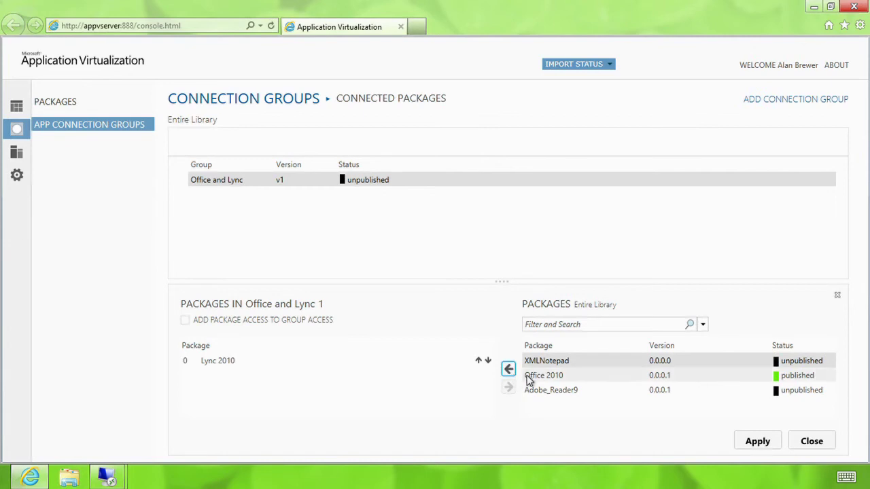
pyautogui.click(528, 378)
pyautogui.click(508, 370)
pyautogui.click(754, 443)
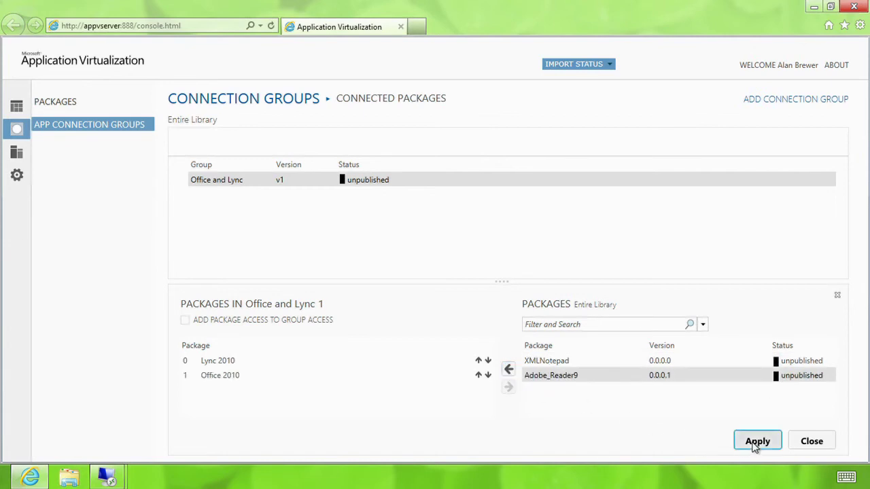
pyautogui.click(803, 441)
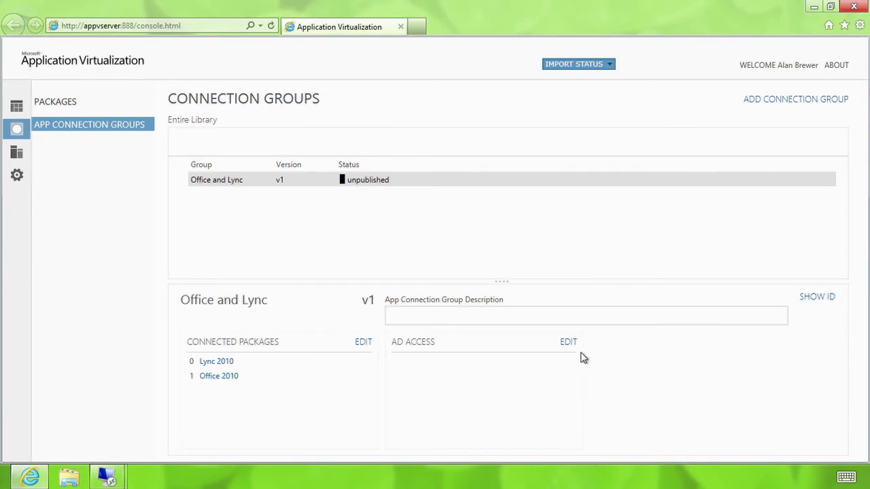
# Step: Look up contoso\doctors and grant Doctors [Contoso.com] AD access to the group
pyautogui.click(571, 347)
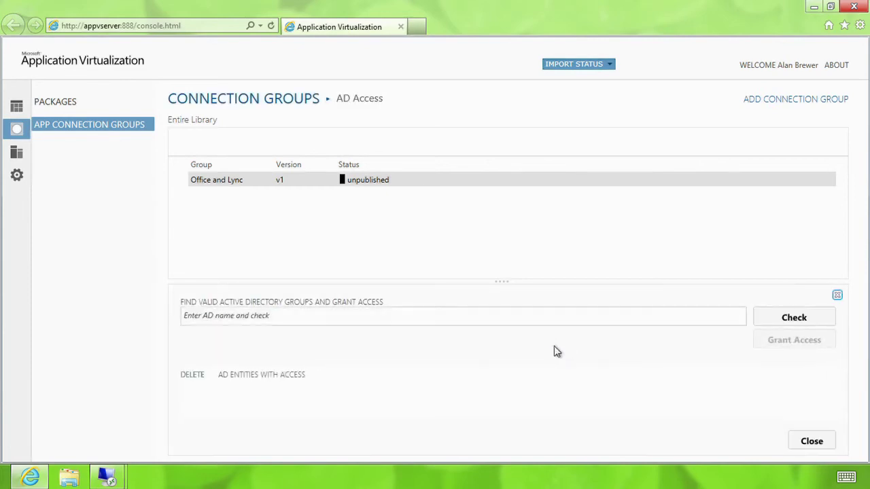
pyautogui.click(373, 318)
pyautogui.write('consto')
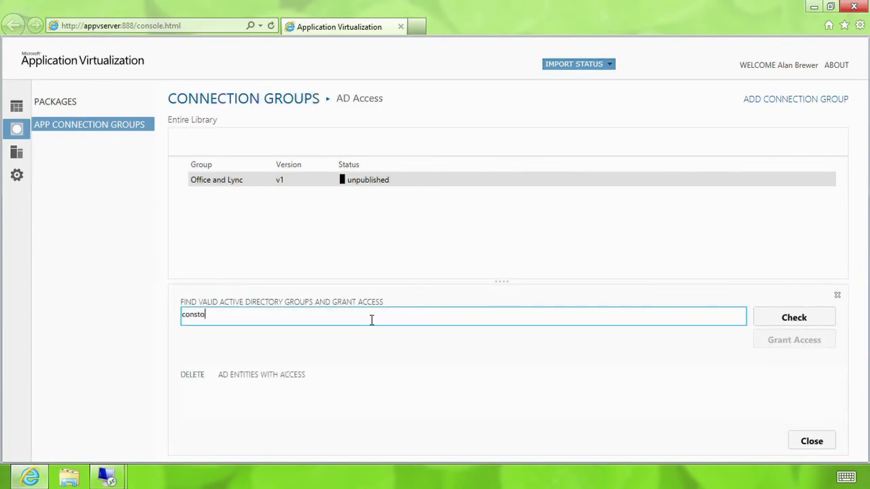
pyautogui.press('BackSpace')
pyautogui.press('BackSpace')
pyautogui.press('BackSpace')
pyautogui.write('toso\\doctors')
pyautogui.click(780, 317)
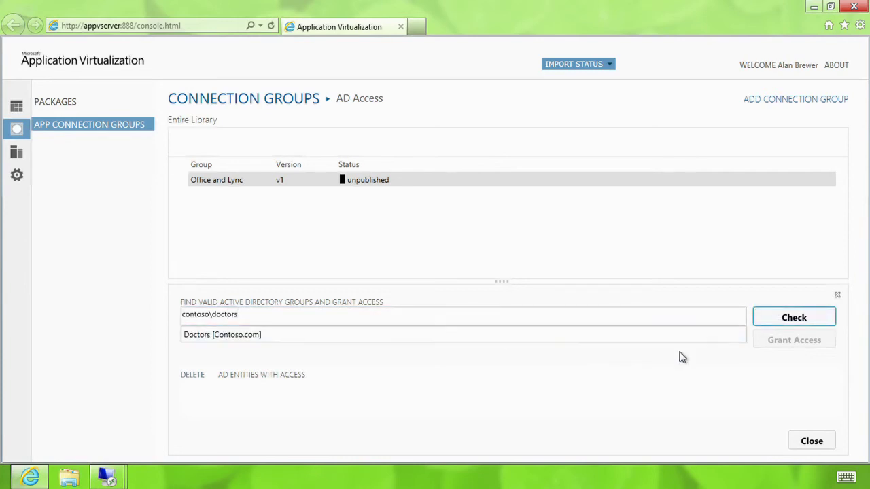
pyautogui.click(250, 337)
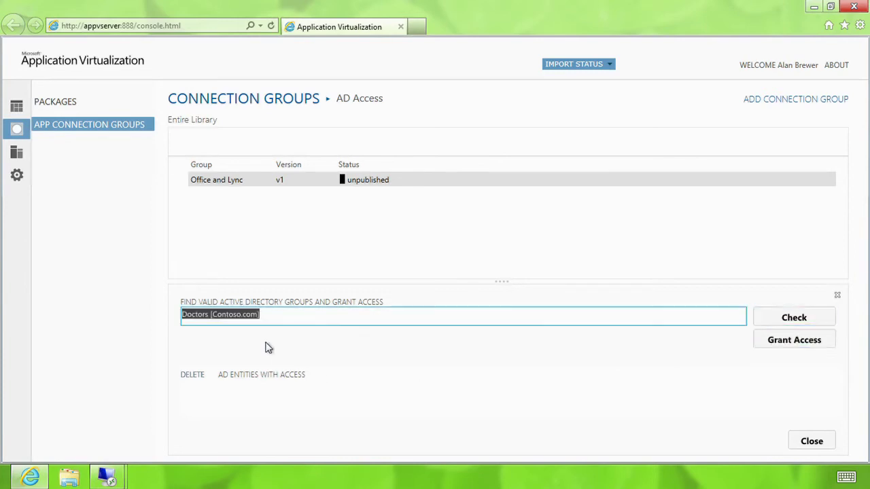
pyautogui.click(780, 343)
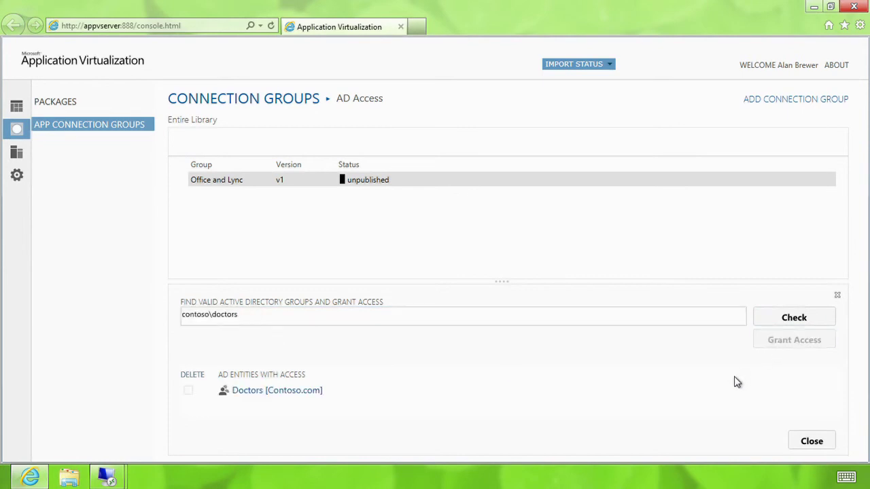
pyautogui.click(809, 442)
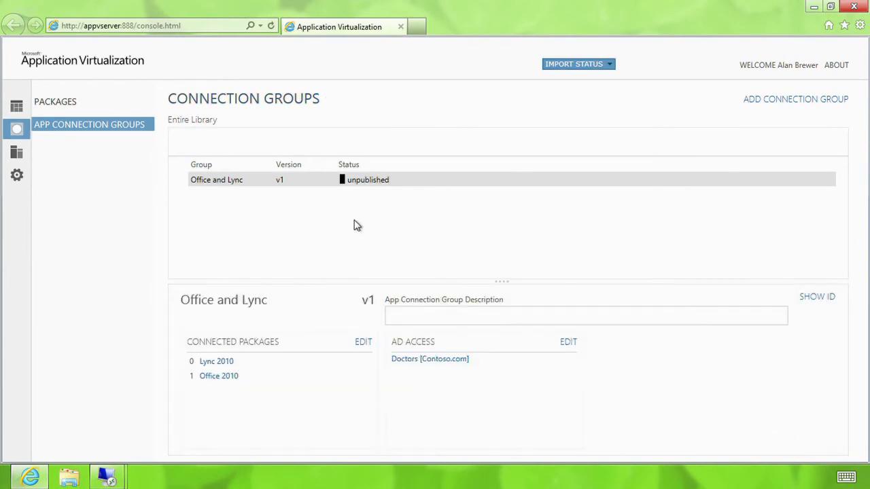
# Step: Publish the Office and Lync connection group from its row's context menu
pyautogui.rightClick(228, 183)
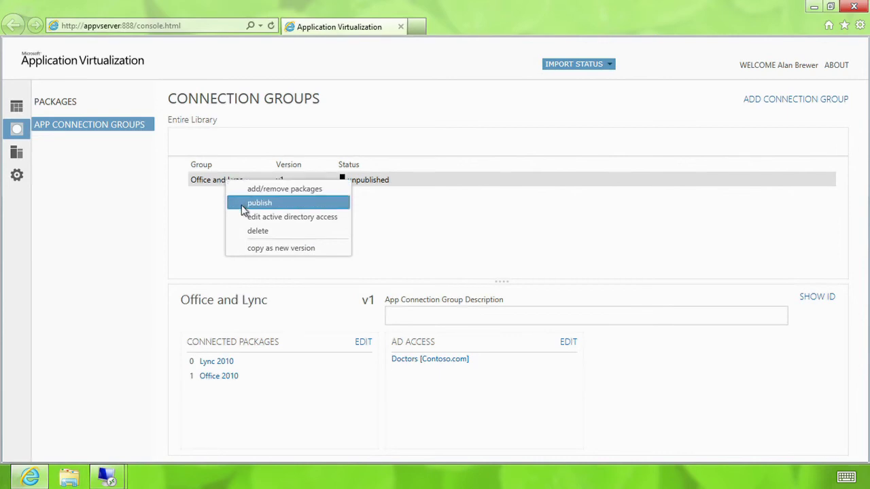
pyautogui.click(240, 204)
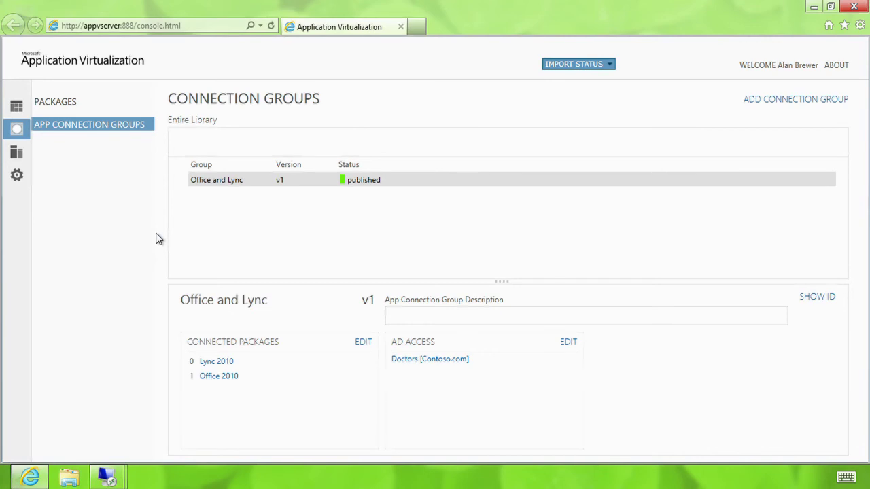
# Step: Lock the session and sign in to CLIENT01 with the account password
pyautogui.hotkey('ctrl', 'alt', 'Delete')
pyautogui.press('Return')
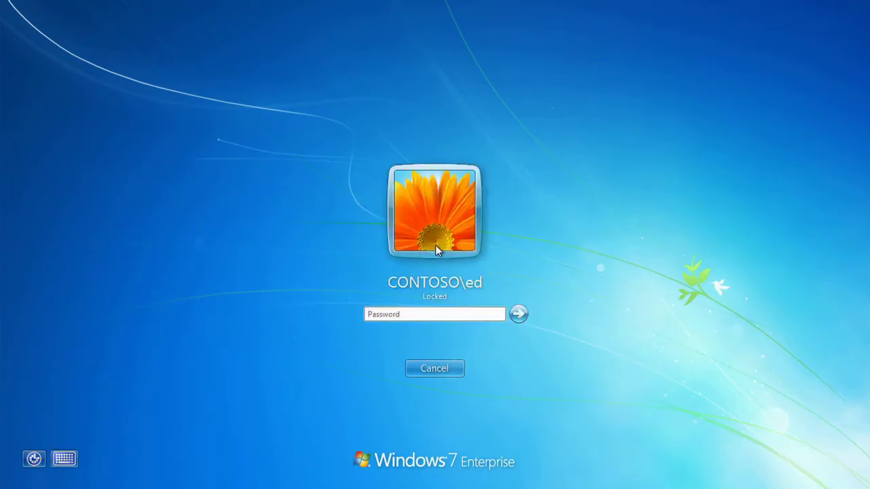
pyautogui.write('••••••••')
pyautogui.press('Return')
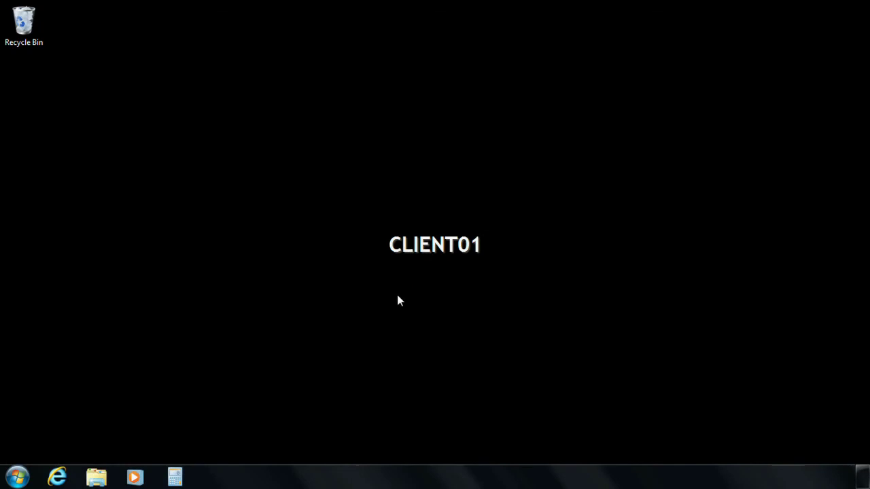
# Step: Launch Outlook on CLIENT01 and show the sender's contact card with green Available presence
pyautogui.press('super')
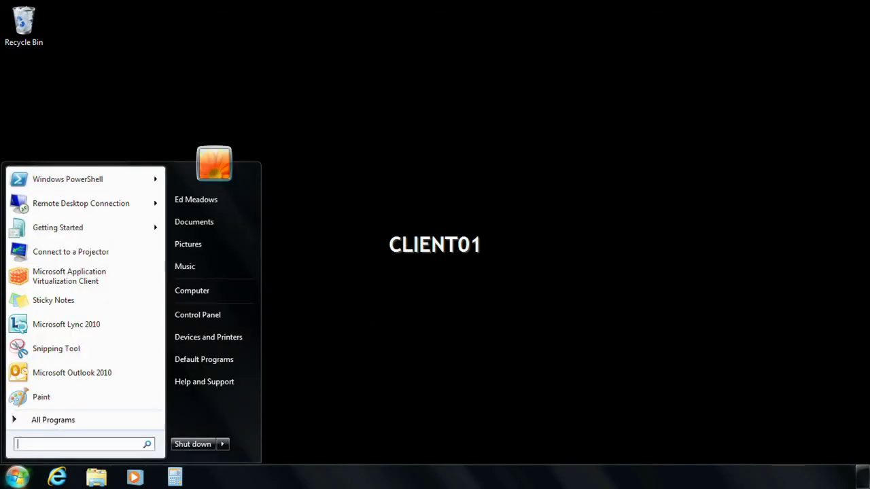
pyautogui.write('outlook')
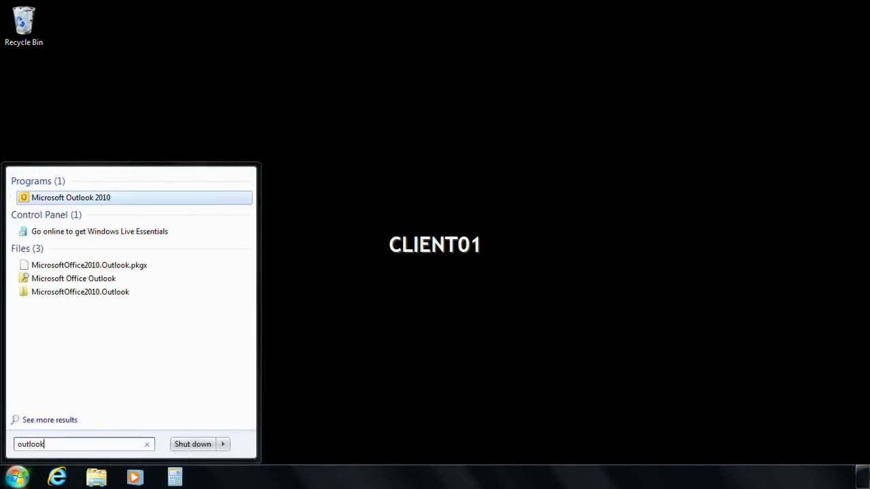
pyautogui.press('Return')
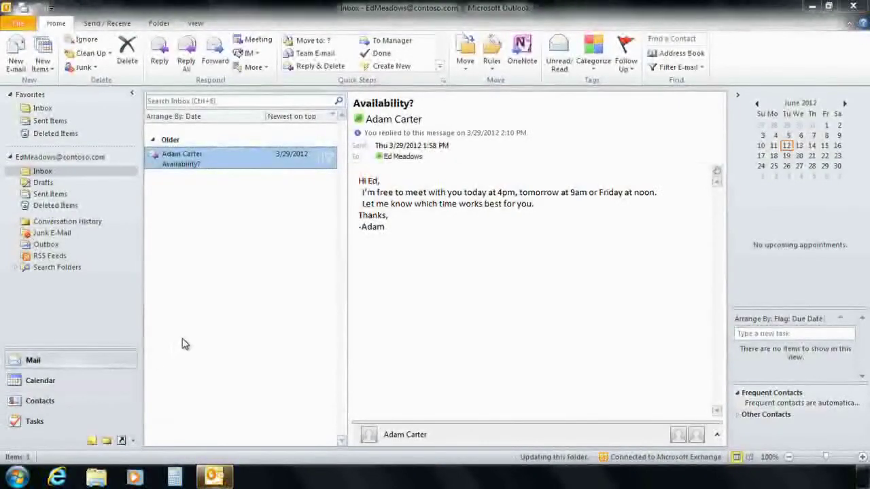
pyautogui.moveTo(375, 115)
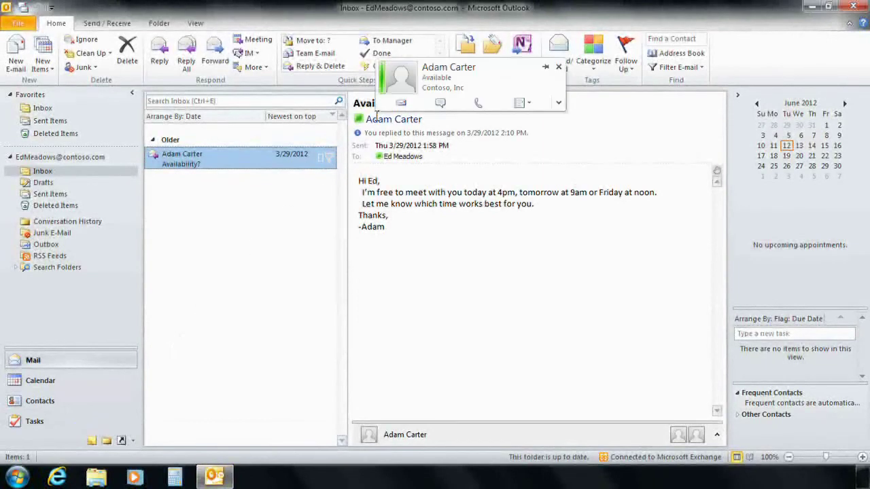